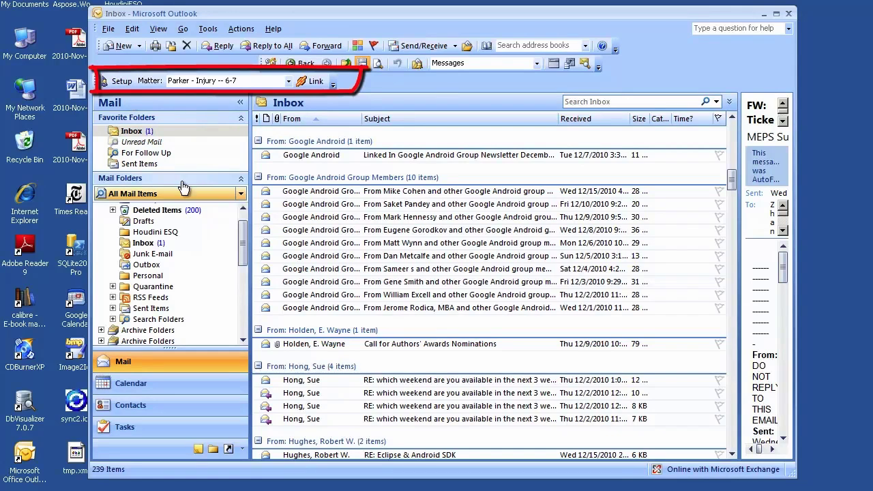
Open the HoudiniESQ Setup dialog and review its account, email billing and 15-minute sync settings
{"action": "left_click", "coordinate": [122, 81]}
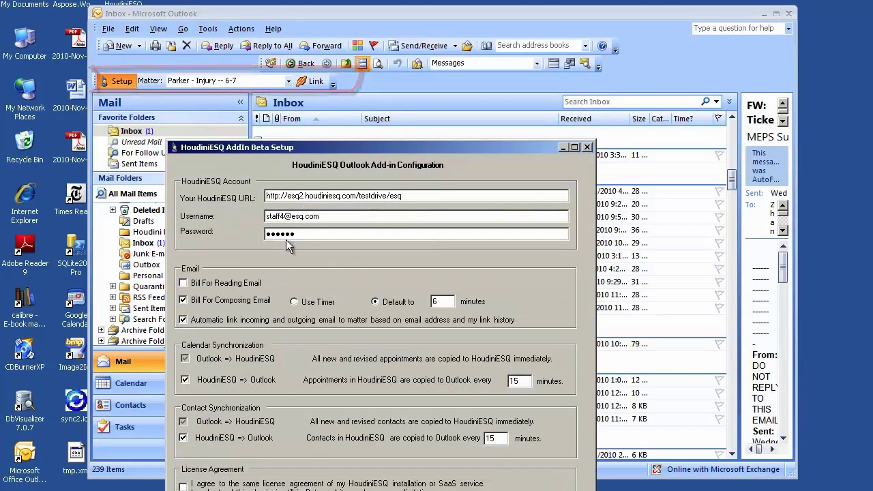
{"action": "left_click_drag", "start_coordinate": [302, 150], "coordinate": [347, 39]}
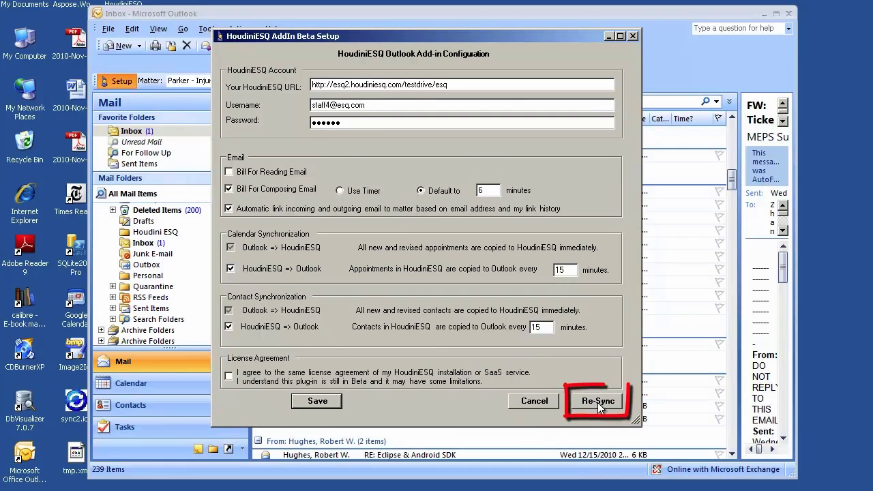
Cancel the setup dialog and keep Parker - Injury -- 6-7 as the active matter
{"action": "left_click", "coordinate": [537, 401]}
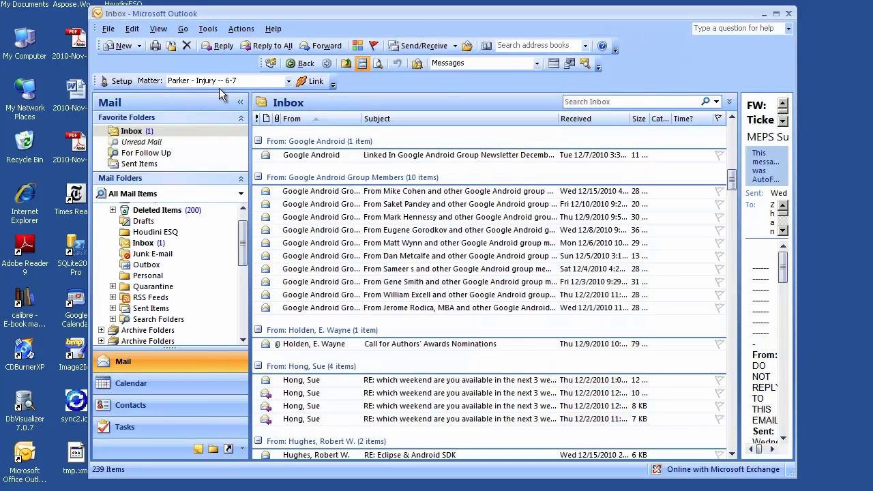
{"action": "left_click", "coordinate": [288, 81]}
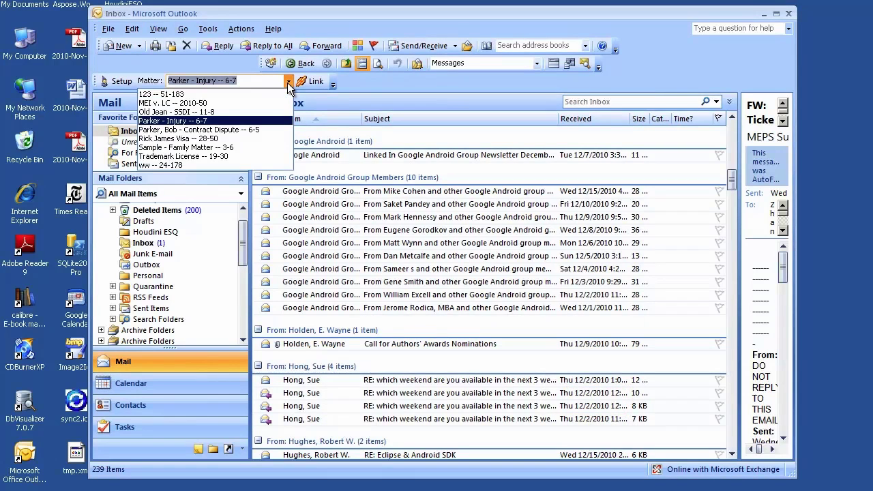
{"action": "left_click", "coordinate": [288, 84]}
{"action": "key", "text": "BackSpace"}
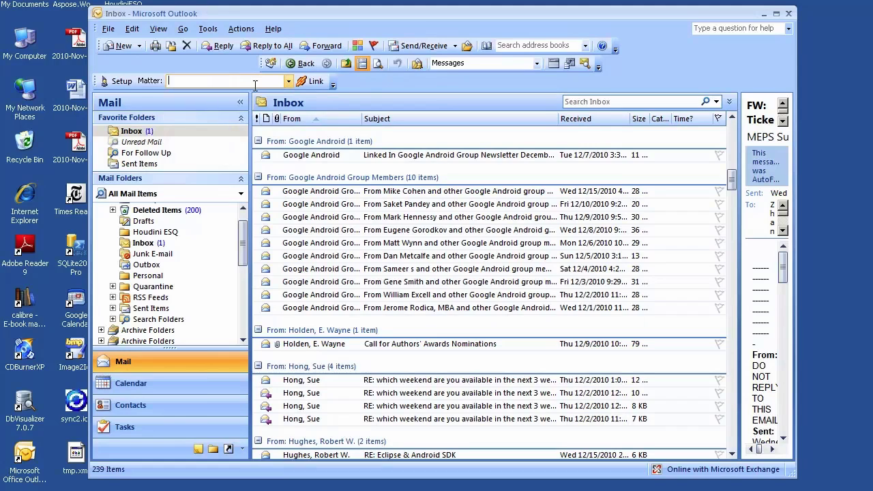
{"action": "type", "text": "O"}
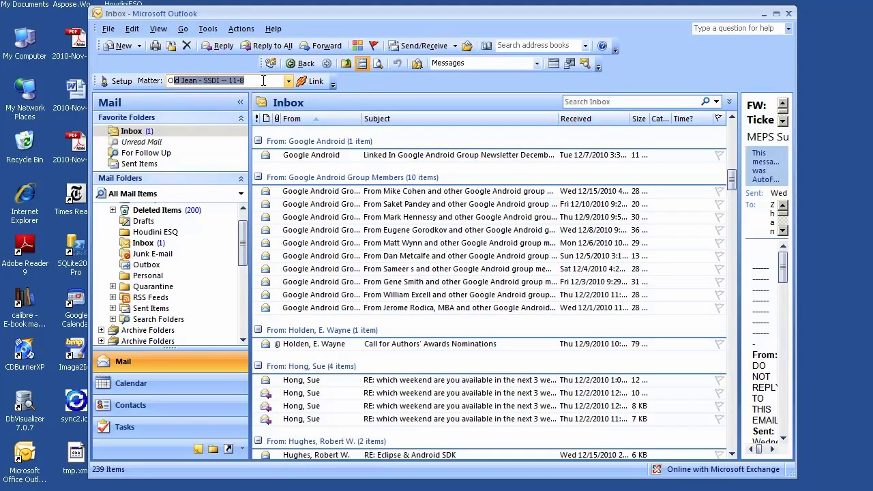
{"action": "key", "text": "Escape"}
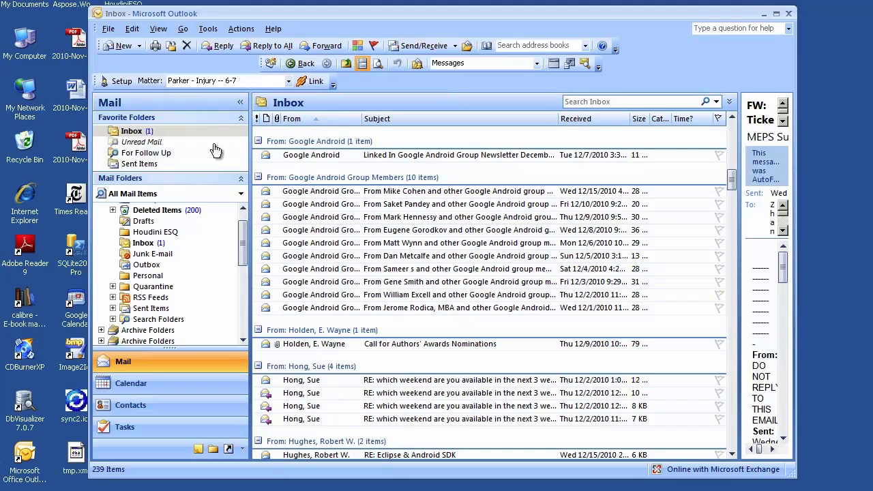
Check the empty Houdini ESQ folder, then open the Google Android group newsletter in the Inbox
{"action": "left_click", "coordinate": [149, 233]}
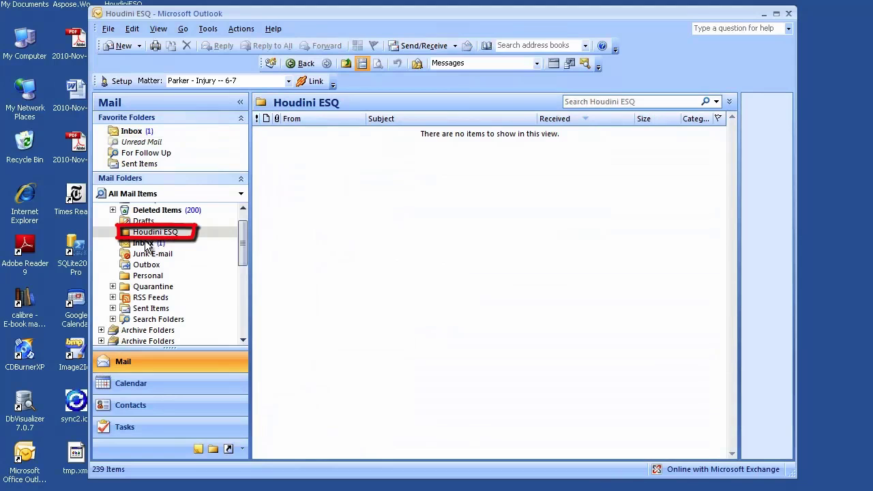
{"action": "left_click", "coordinate": [144, 244]}
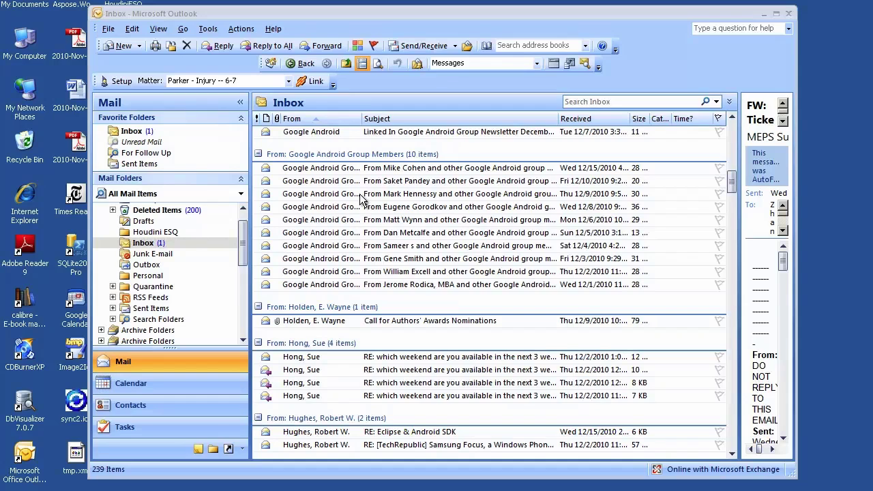
{"action": "left_click", "coordinate": [338, 129]}
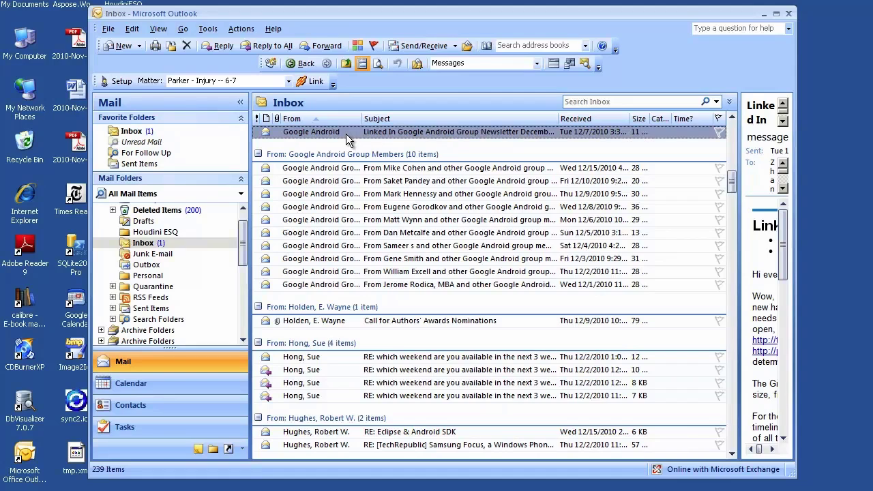
Select three Google Android group emails and link them to Parker - Injury -- 6-7, confirming the sync
{"action": "left_click", "coordinate": [366, 169]}
{"action": "left_click", "coordinate": [372, 181], "text": "shift"}
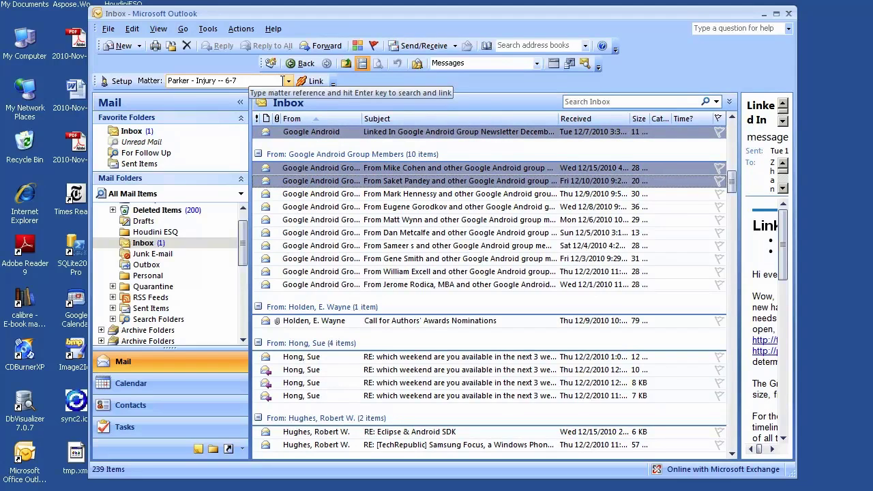
{"action": "left_click", "coordinate": [315, 82]}
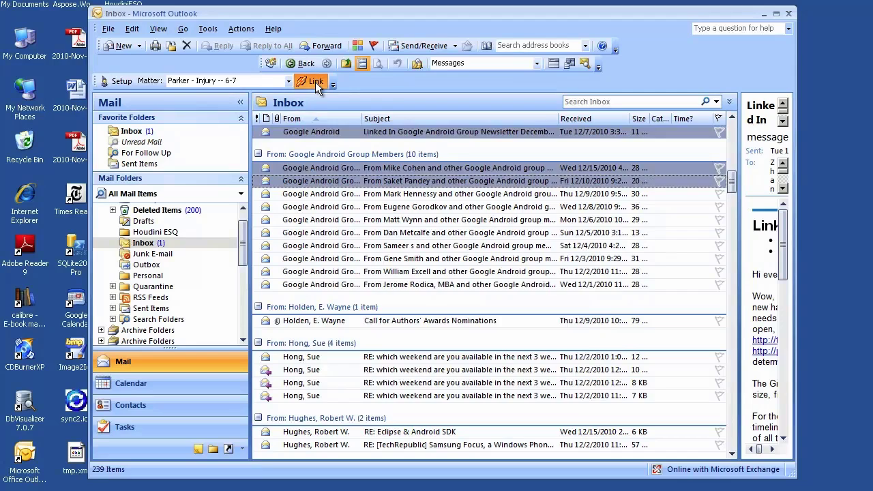
{"action": "left_click_drag", "start_coordinate": [425, 294], "coordinate": [431, 200]}
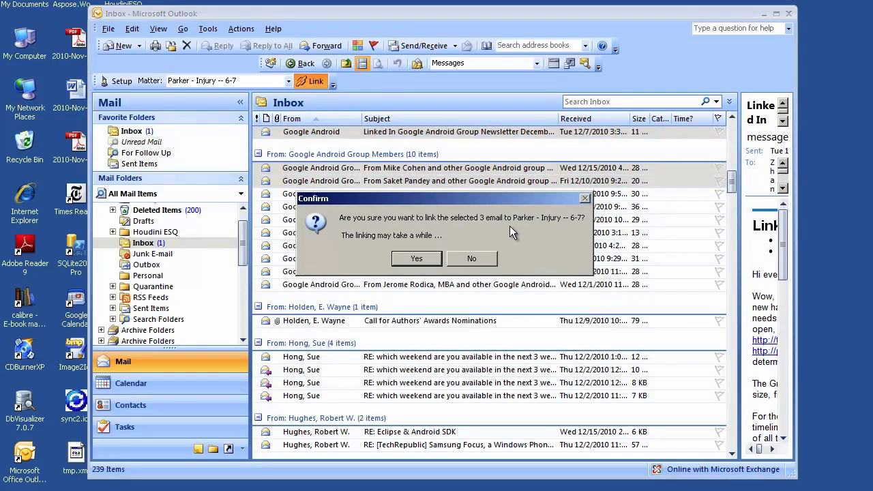
{"action": "left_click", "coordinate": [417, 259]}
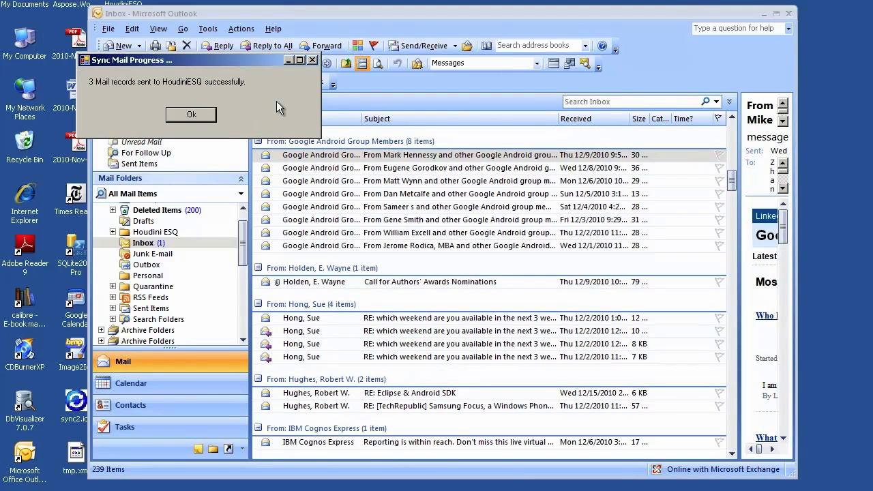
{"action": "left_click", "coordinate": [210, 114]}
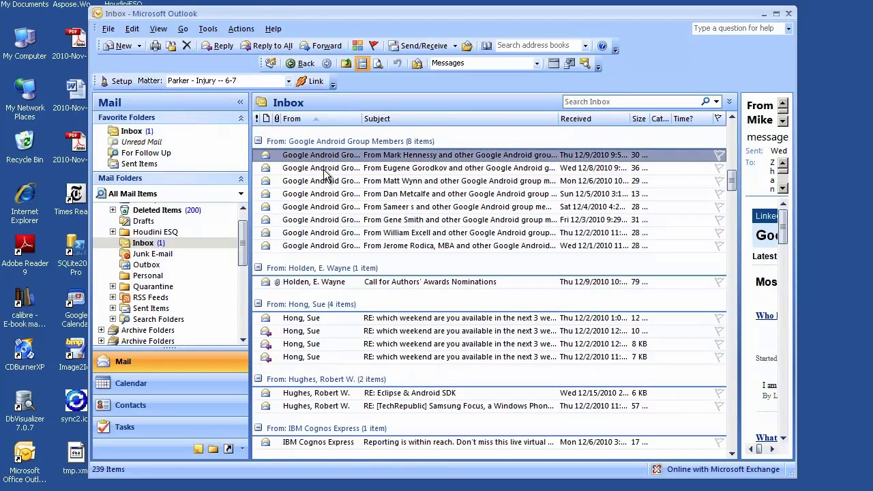
Open the Parker - Injury -- 6-7 folder under Houdini ESQ and open the LinkedIn group email in its own window
{"action": "left_click", "coordinate": [114, 234]}
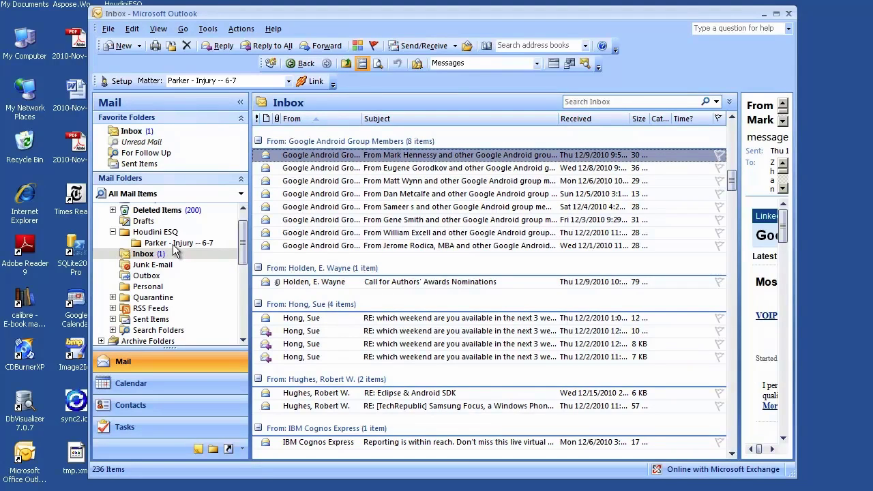
{"action": "left_click", "coordinate": [174, 244]}
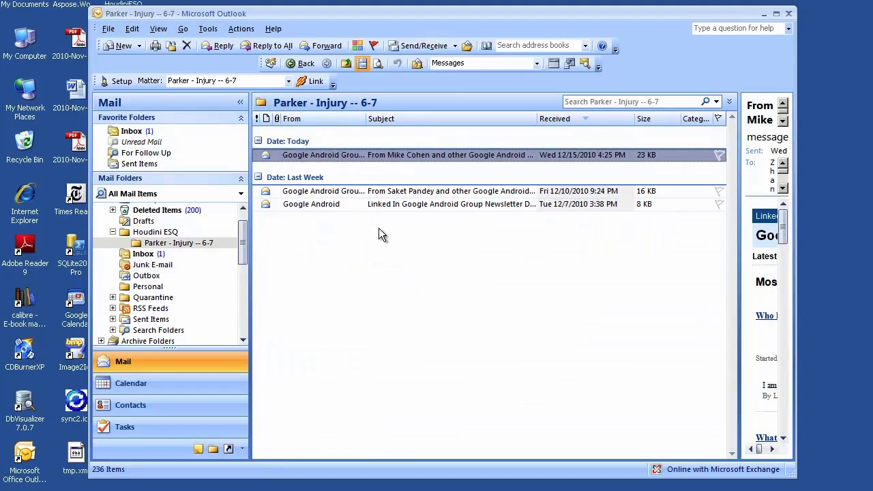
{"action": "double_click", "coordinate": [379, 154]}
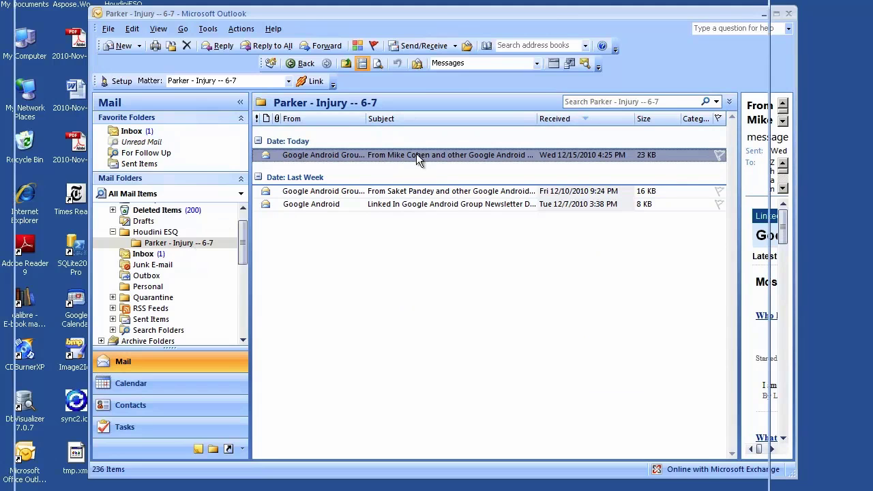
{"action": "left_click_drag", "start_coordinate": [423, 2], "coordinate": [475, 32]}
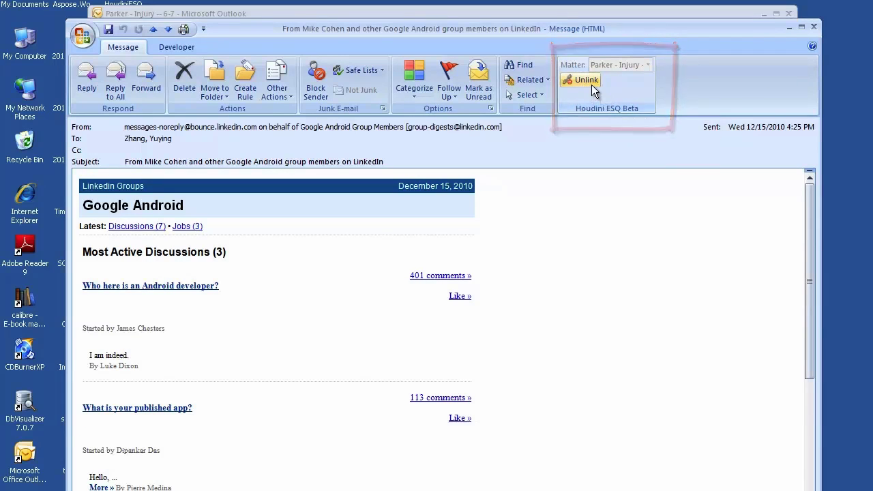
Close the open email, the contact editing form and the contacts window
{"action": "left_click", "coordinate": [814, 27]}
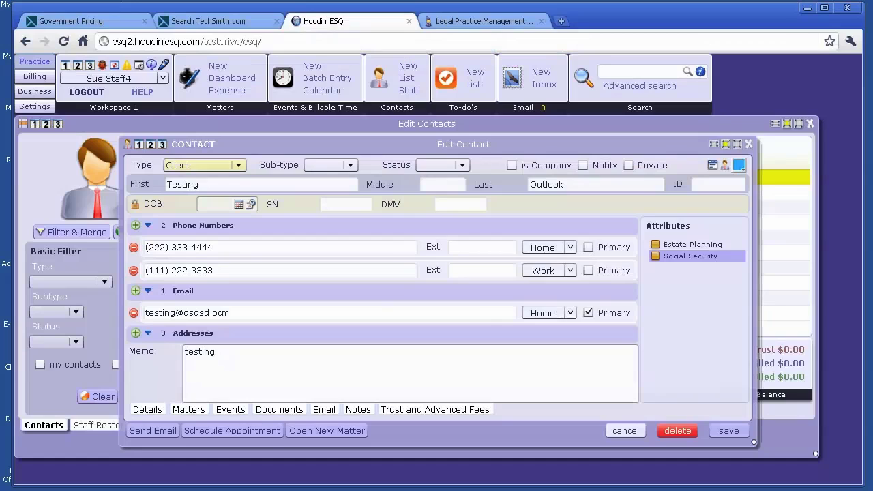
{"action": "left_click", "coordinate": [750, 143]}
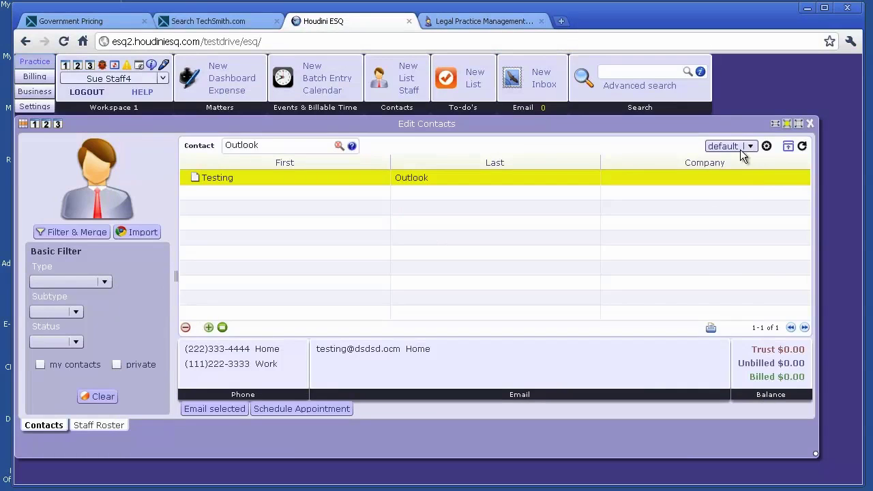
{"action": "left_click", "coordinate": [811, 123]}
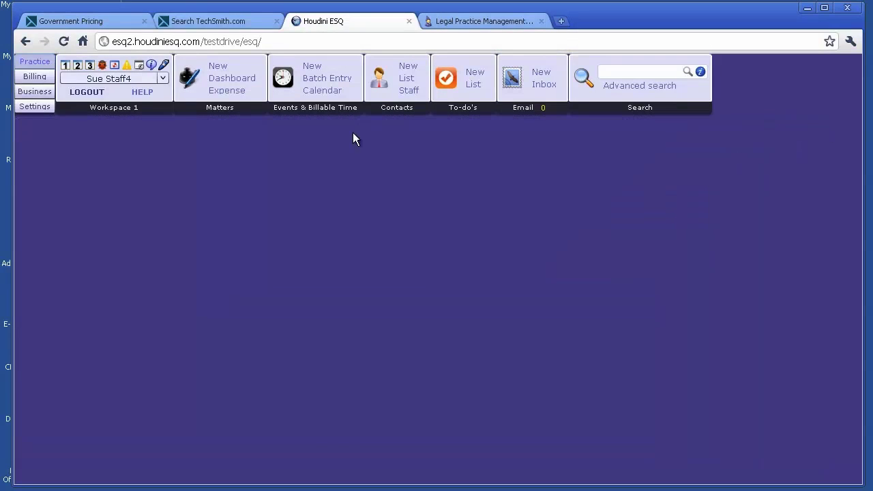
On the matter dashboard, open Parker - Injury's Email tab and check its three linked emails
{"action": "left_click", "coordinate": [238, 81]}
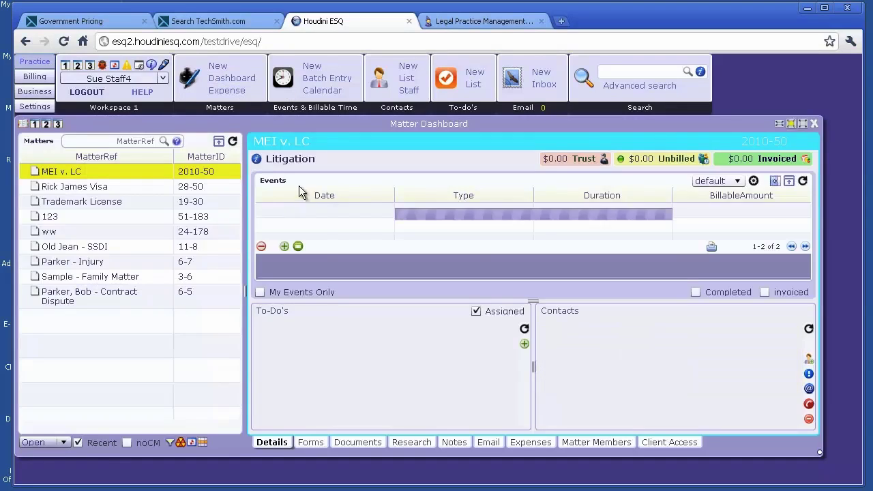
{"action": "left_click", "coordinate": [80, 262]}
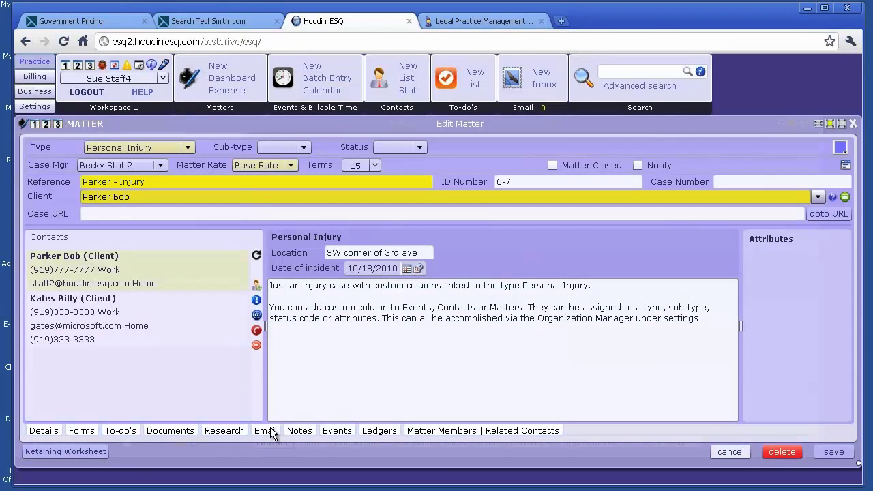
{"action": "left_click", "coordinate": [265, 431]}
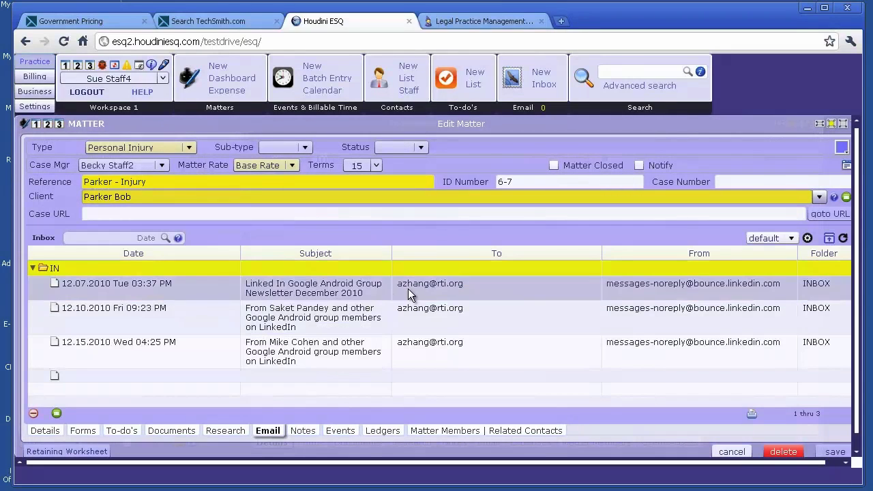
{"action": "left_click", "coordinate": [417, 294]}
{"action": "left_click", "coordinate": [653, 286]}
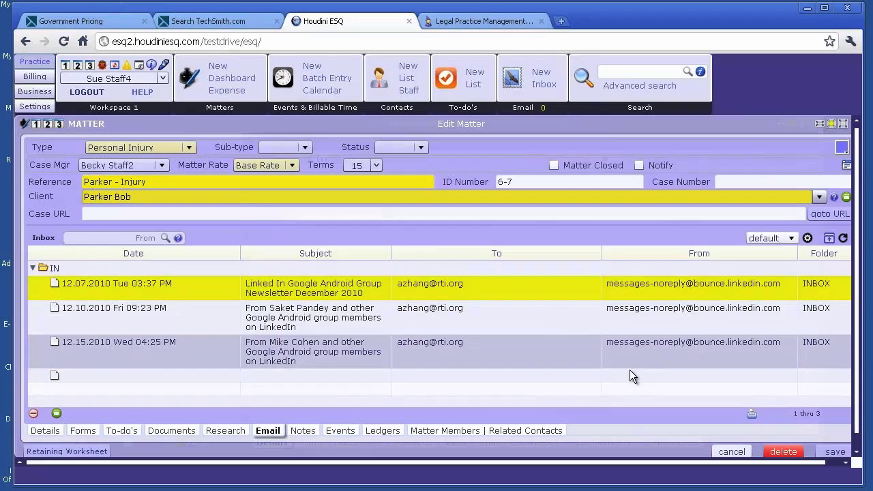
{"action": "left_click", "coordinate": [630, 374]}
{"action": "left_click_drag", "start_coordinate": [746, 127], "coordinate": [718, 127]}
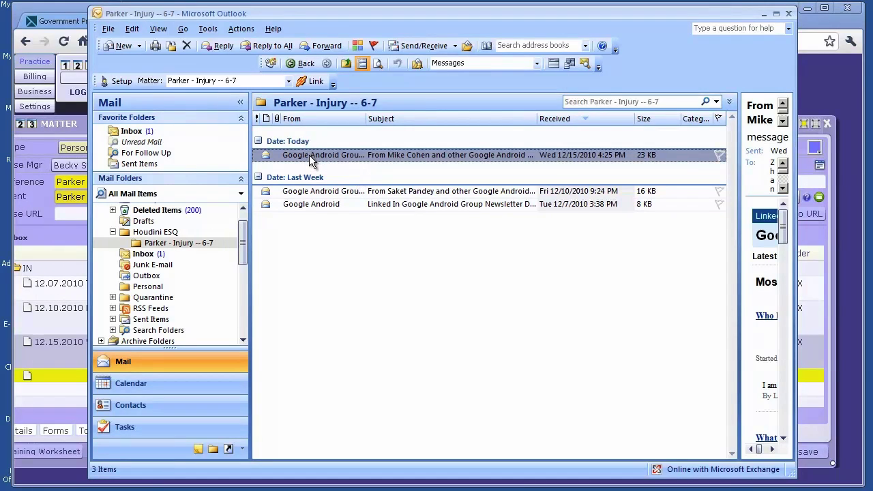
Open the Google Android digest email and start a reply to it
{"action": "double_click", "coordinate": [420, 155]}
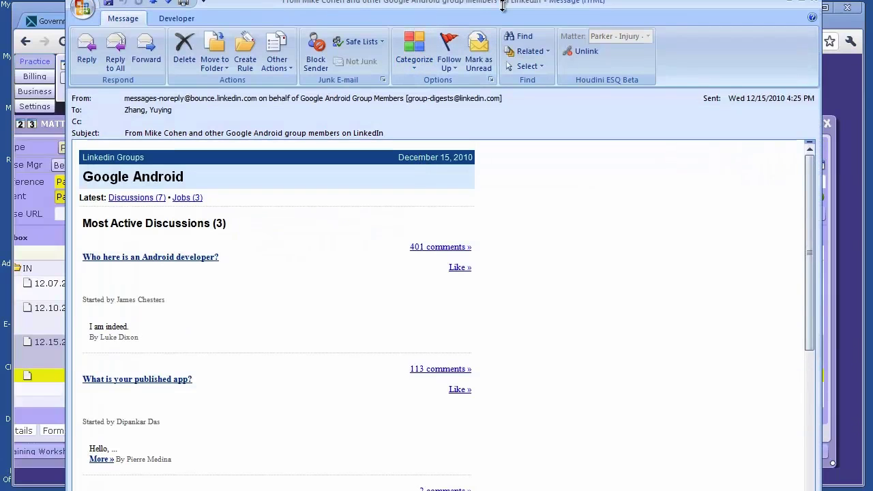
{"action": "left_click_drag", "start_coordinate": [496, 0], "coordinate": [498, 45]}
{"action": "key", "text": "ctrl+r"}
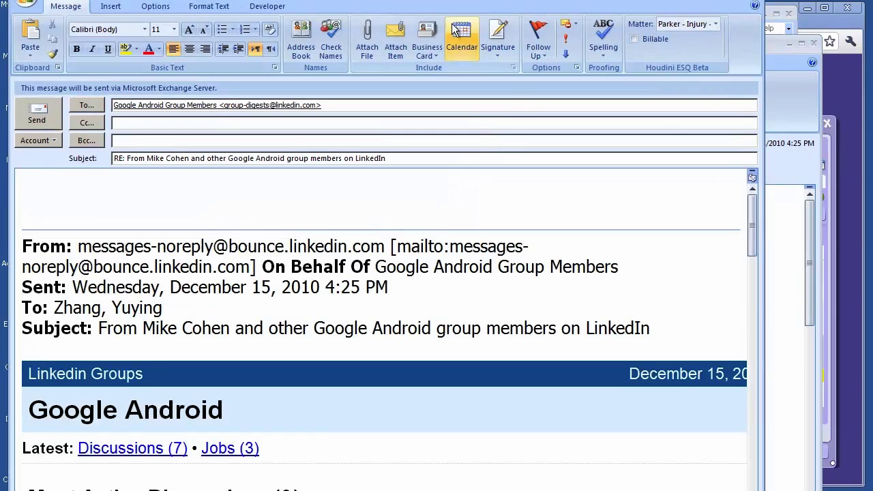
{"action": "left_click_drag", "start_coordinate": [457, 12], "coordinate": [506, 46]}
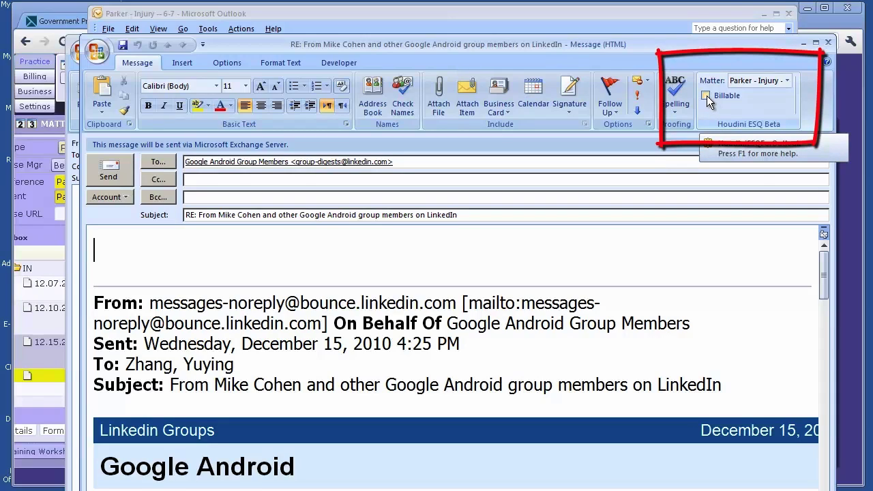
Send a billable reply 'This is a test for demo puprose.' logging 12 minutes, then close the original
{"action": "left_click", "coordinate": [706, 95]}
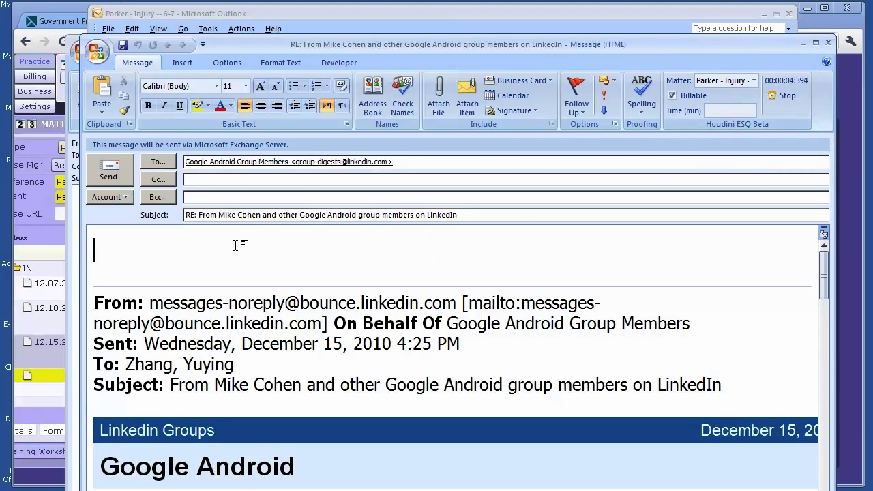
{"action": "type", "text": "This is a test fo"}
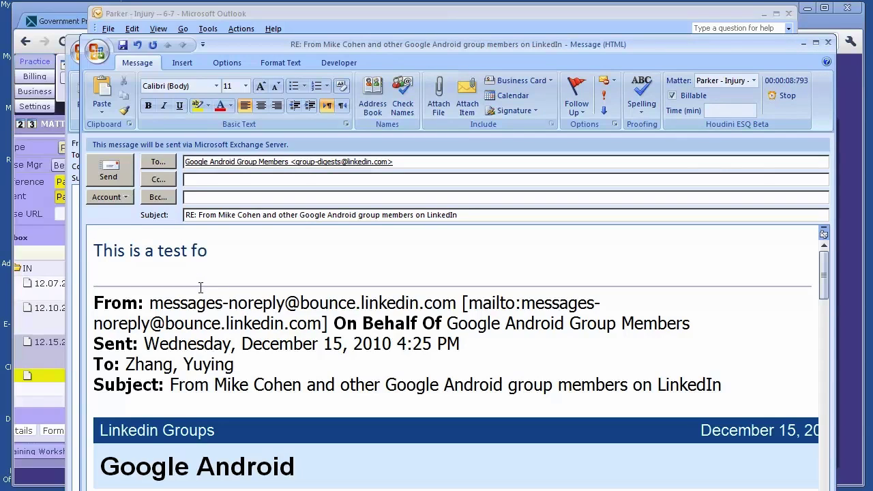
{"action": "type", "text": "r demo pupr"}
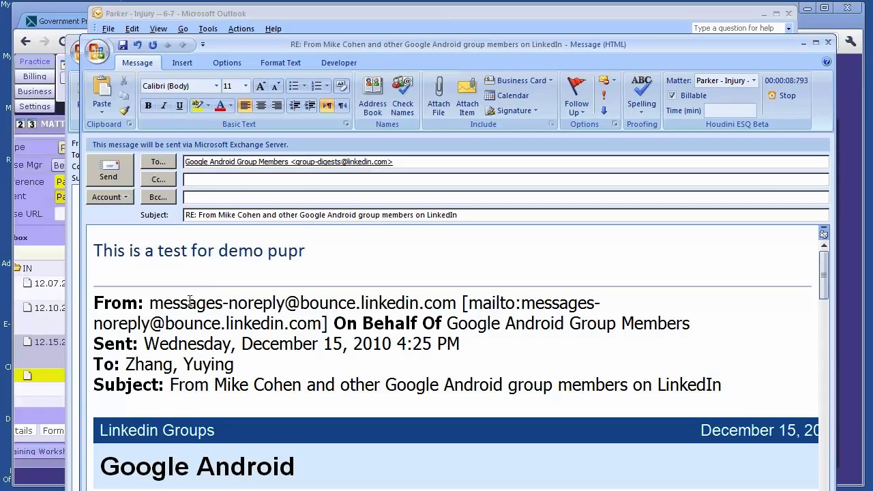
{"action": "key", "text": "BackSpace"}
{"action": "key", "text": "BackSpace"}
{"action": "type", "text": "rpose."}
{"action": "left_click", "coordinate": [784, 95]}
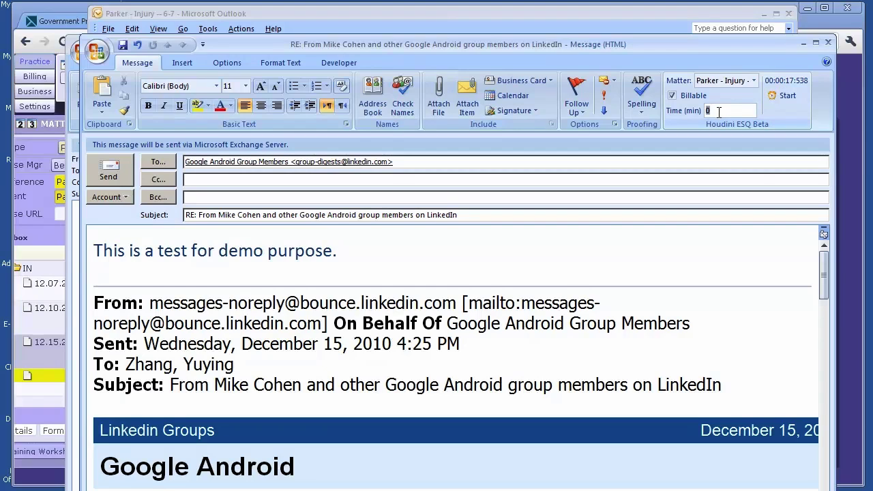
{"action": "type", "text": "12"}
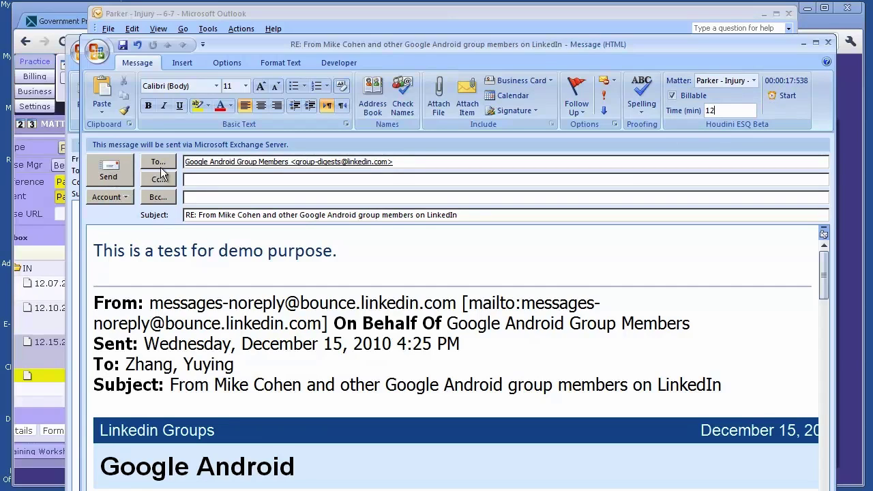
{"action": "left_click", "coordinate": [111, 169]}
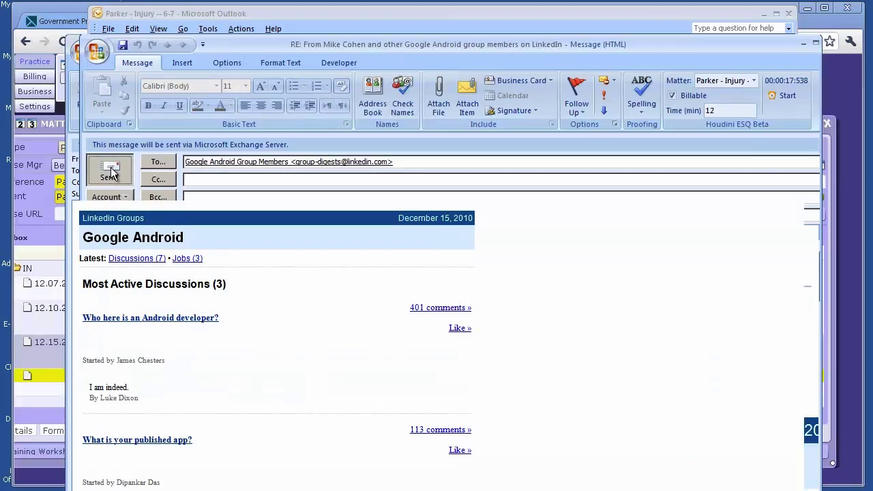
{"action": "left_click", "coordinate": [813, 45]}
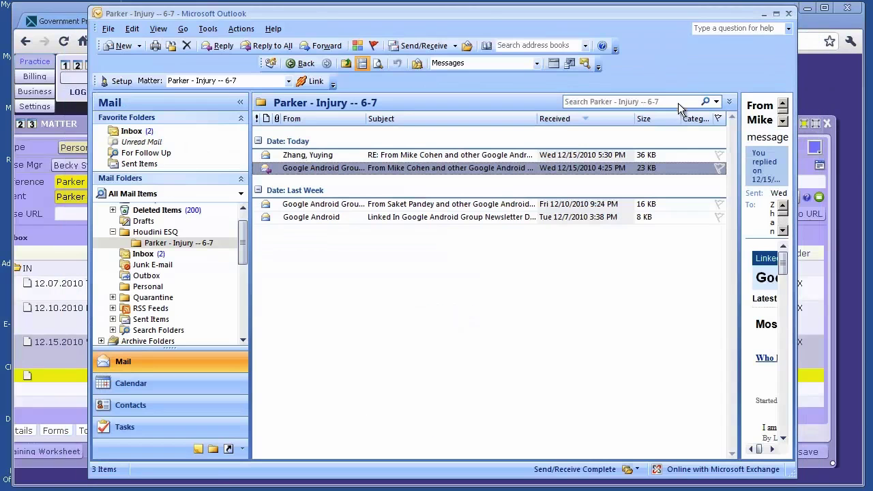
Open the sent reply in the Parker - Injury -- 6-7 folder to verify 12 minutes, then close it
{"action": "left_click", "coordinate": [165, 246]}
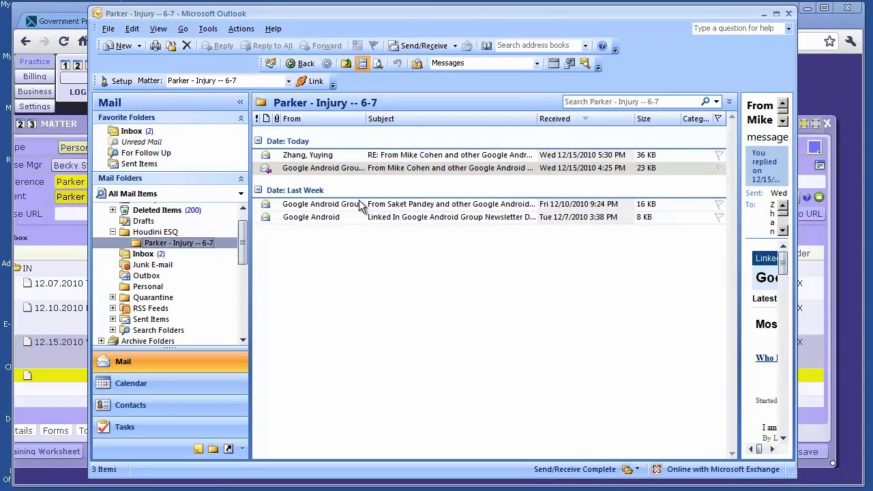
{"action": "left_click", "coordinate": [396, 157]}
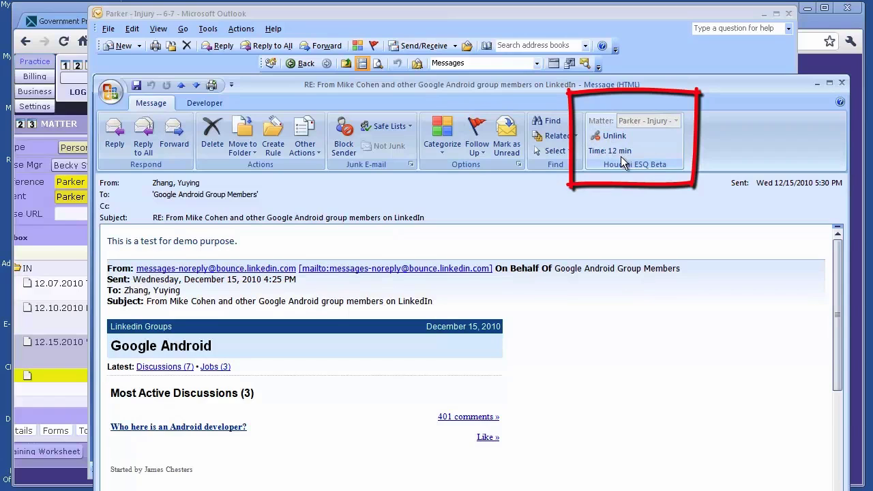
{"action": "left_click", "coordinate": [842, 83]}
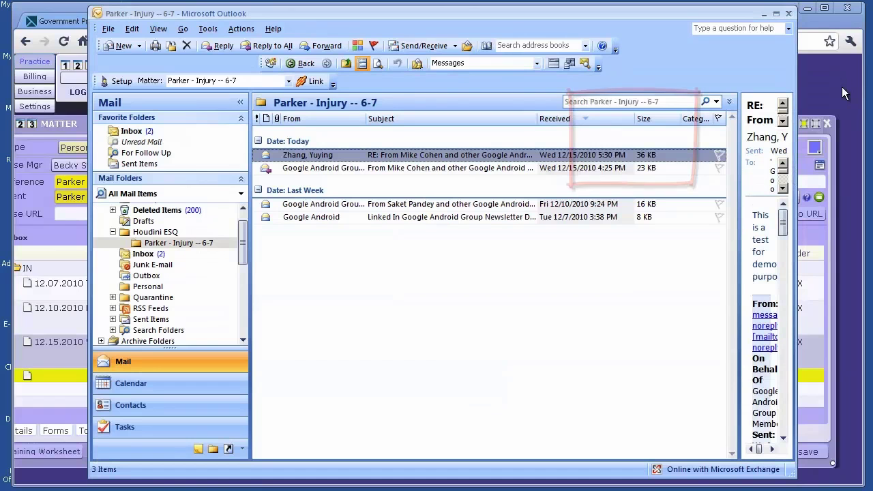
Back in HoudiniESQ, refresh the matter's emails and view the sent reply in the OUT folder
{"action": "left_click", "coordinate": [764, 13]}
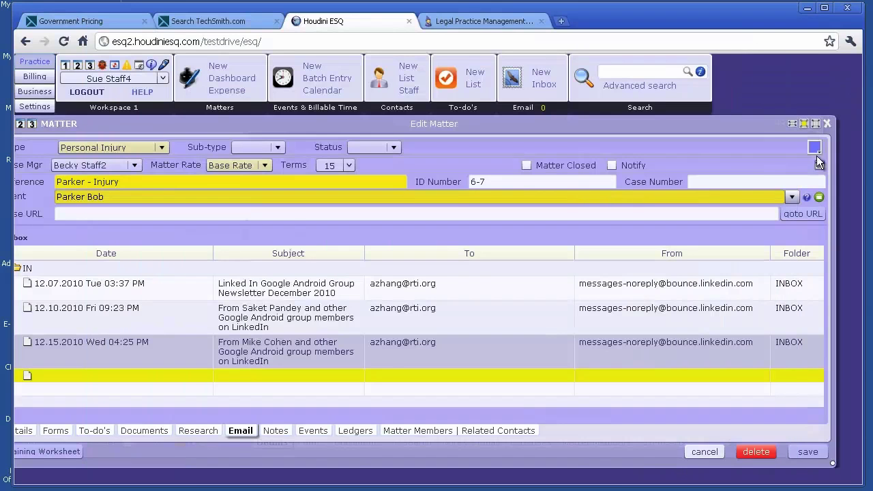
{"action": "mouse_move", "coordinate": [616, 287]}
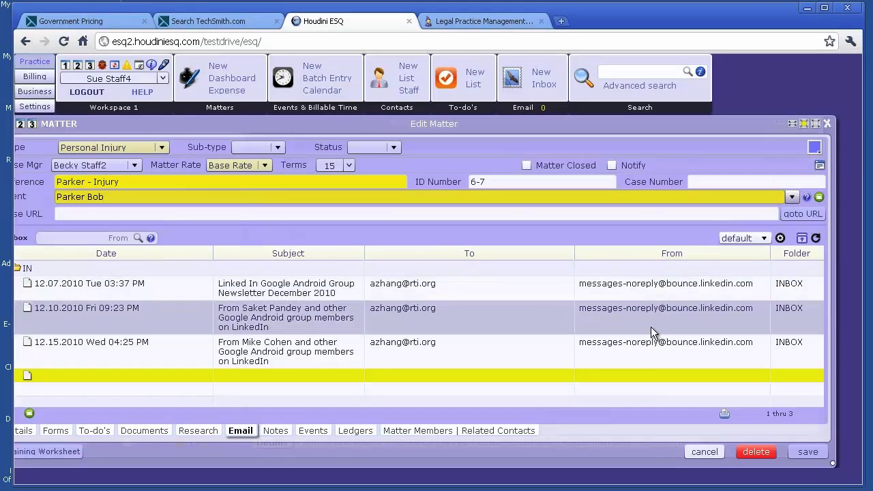
{"action": "left_click_drag", "start_coordinate": [519, 128], "coordinate": [541, 126]}
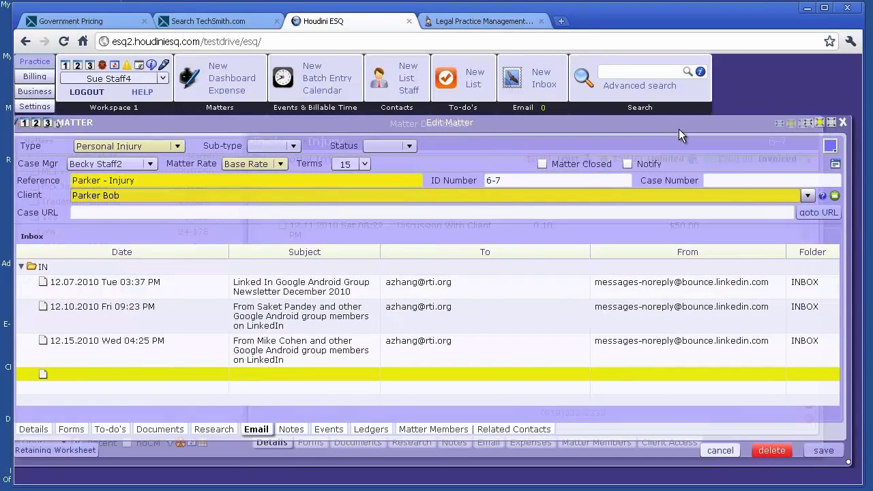
{"action": "left_click", "coordinate": [832, 238]}
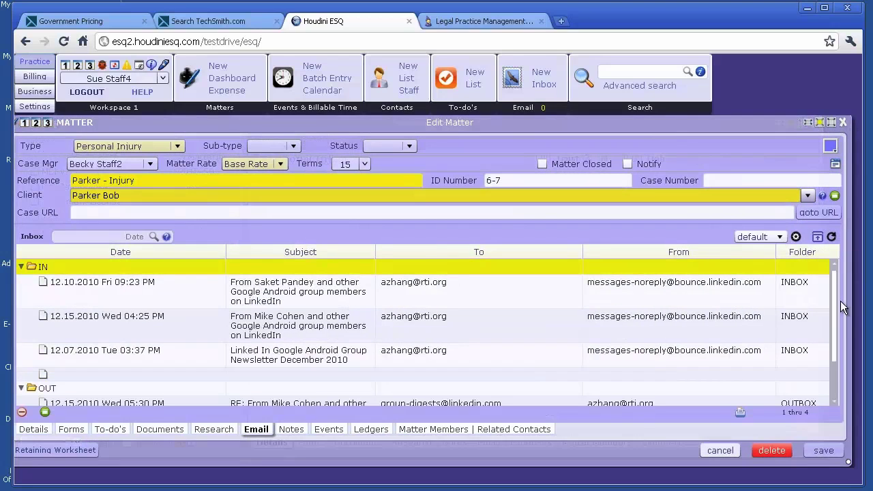
{"action": "left_click_drag", "start_coordinate": [834, 302], "coordinate": [831, 341]}
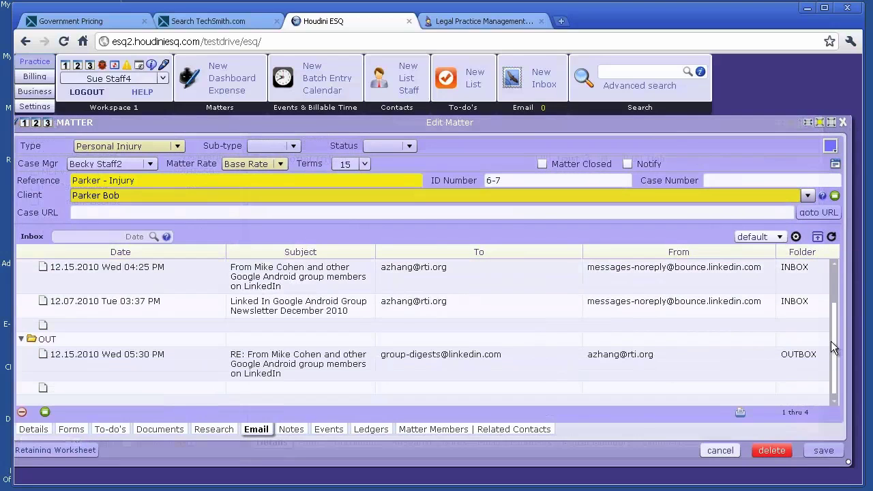
{"action": "left_click", "coordinate": [508, 362]}
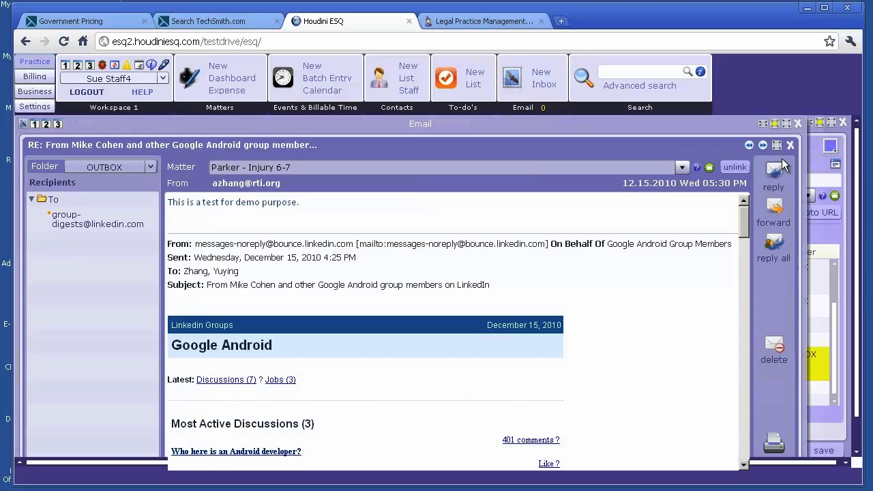
{"action": "left_click", "coordinate": [797, 123]}
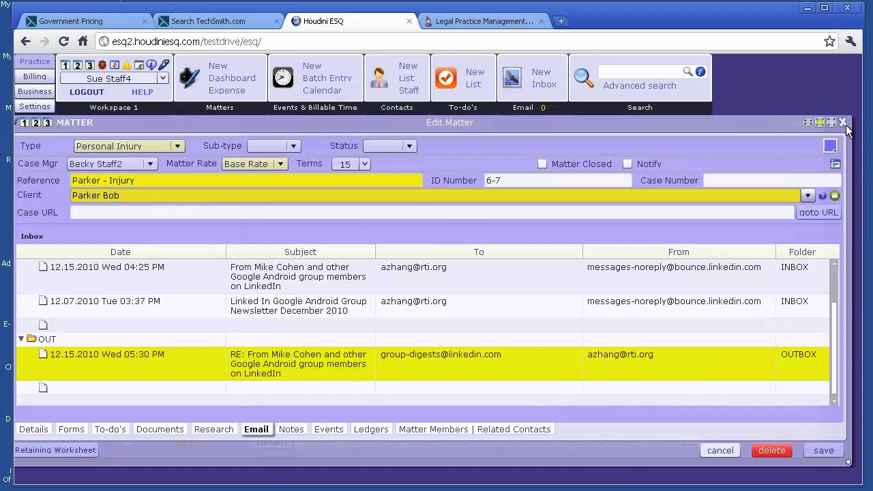
Close the Parker - Injury matter dashboard and refresh the HoudiniESQ calendar
{"action": "left_click", "coordinate": [843, 122]}
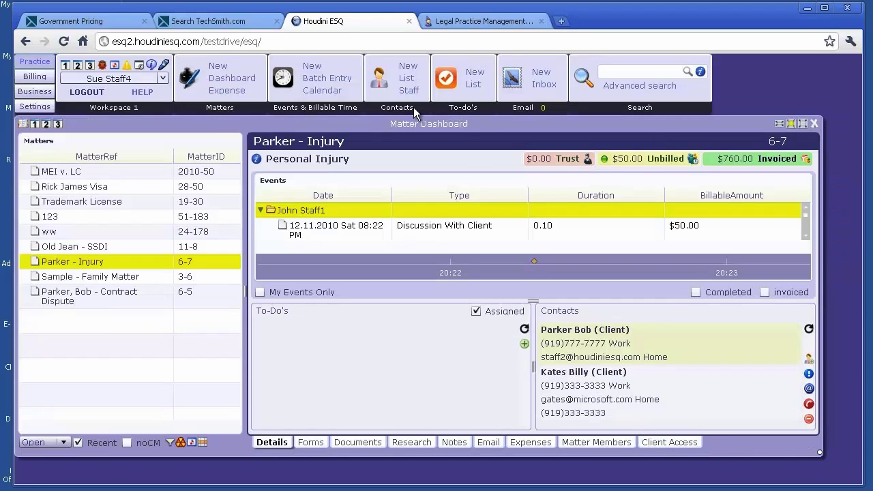
{"action": "left_click", "coordinate": [790, 123]}
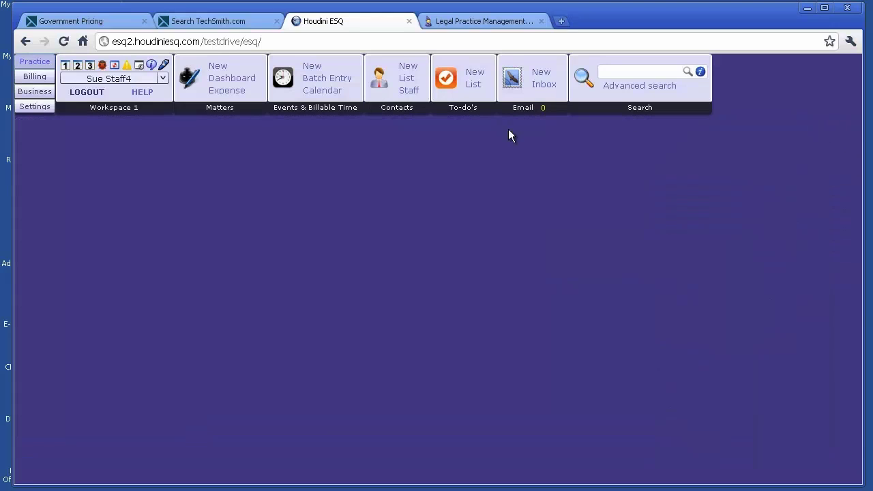
{"action": "left_click", "coordinate": [320, 91]}
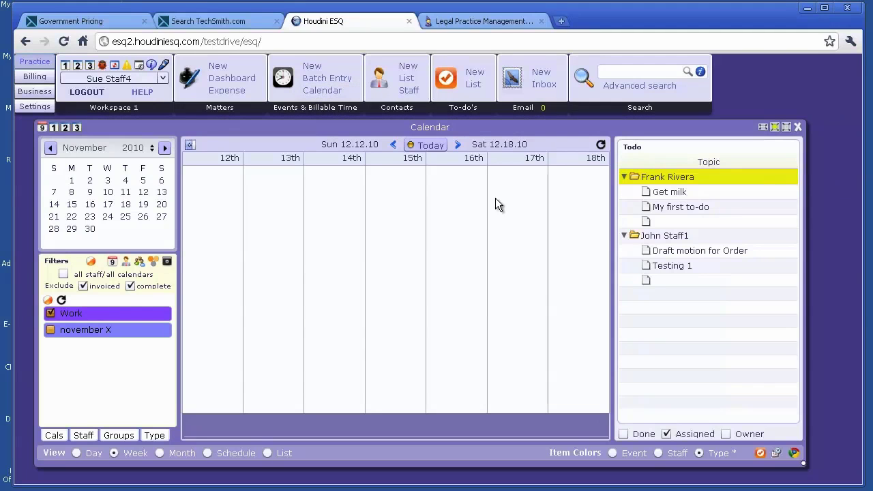
{"action": "left_click", "coordinate": [601, 145]}
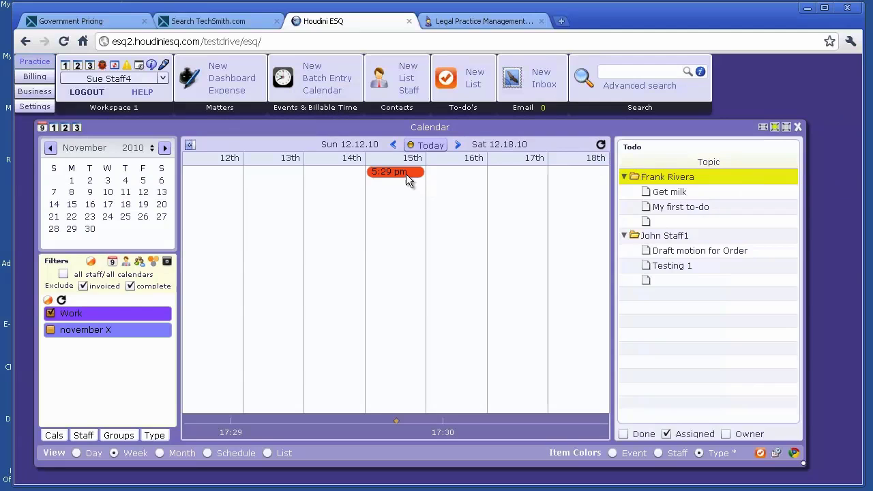
Review the 5:29 pm Compose Email event on the 15th unchanged, then return to Outlook
{"action": "mouse_move", "coordinate": [406, 174]}
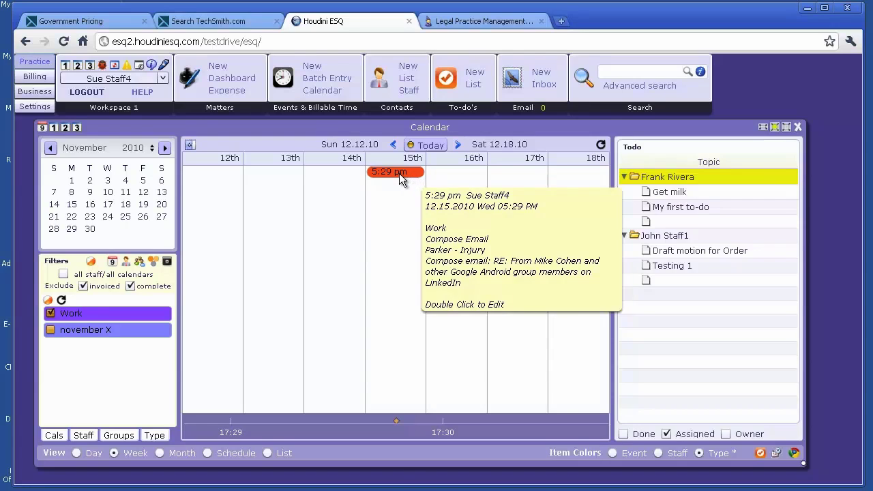
{"action": "double_click", "coordinate": [398, 173]}
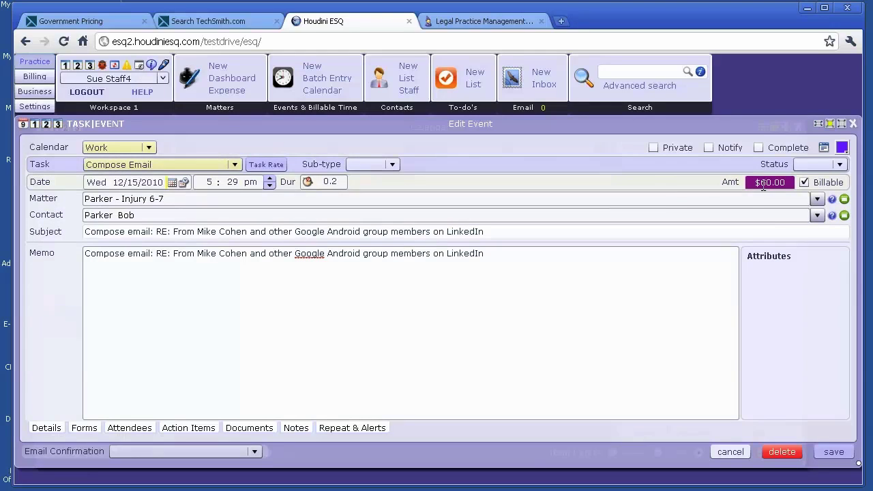
{"action": "mouse_move", "coordinate": [771, 182]}
{"action": "left_click", "coordinate": [730, 453]}
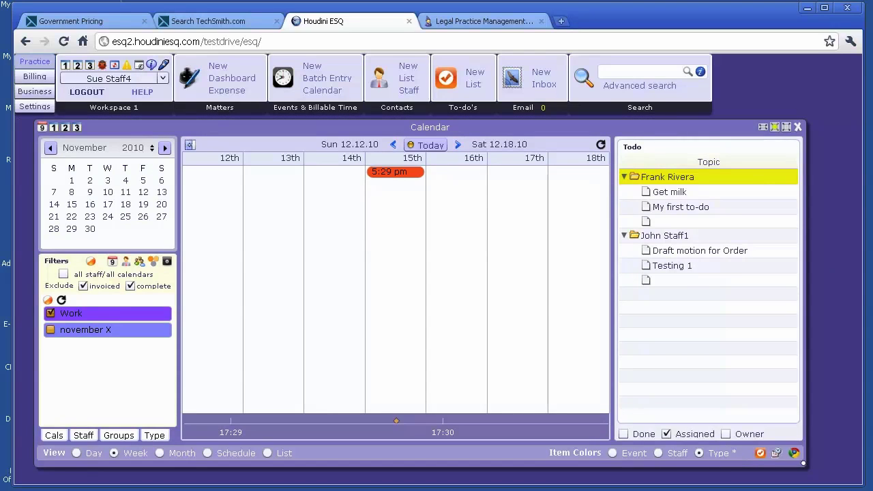
{"action": "key", "text": "alt+Tab"}
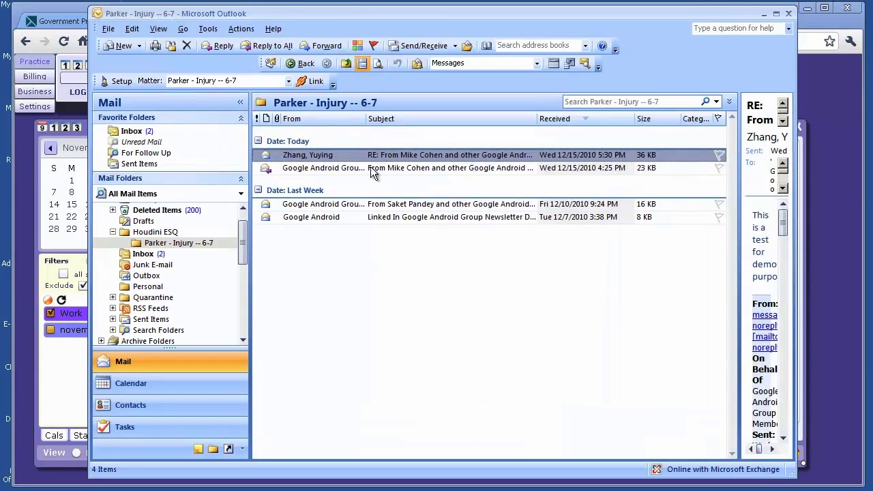
Open the MergeColumns Service email from the Inbox and link it to matter Old Jean - SSDI
{"action": "left_click", "coordinate": [184, 258]}
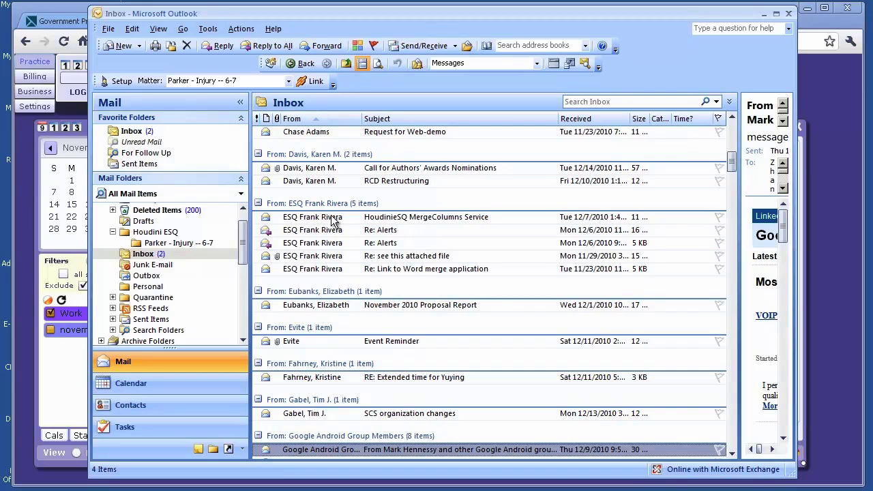
{"action": "double_click", "coordinate": [333, 220]}
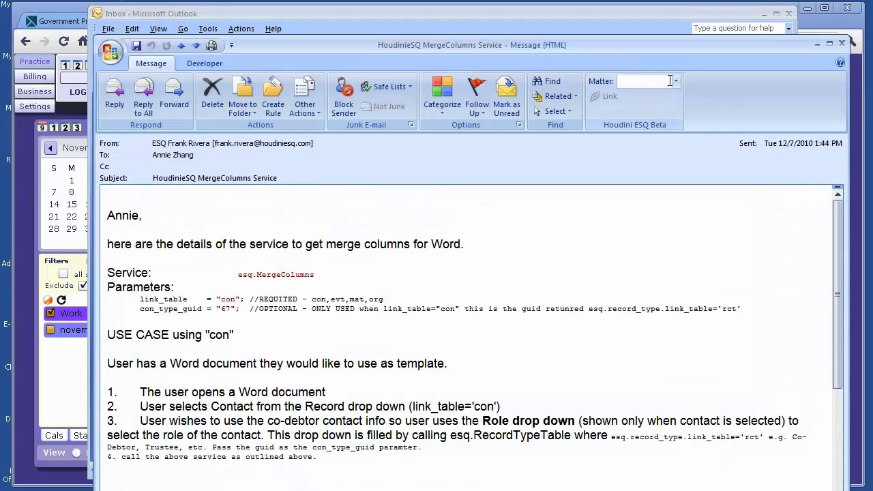
{"action": "left_click", "coordinate": [670, 81]}
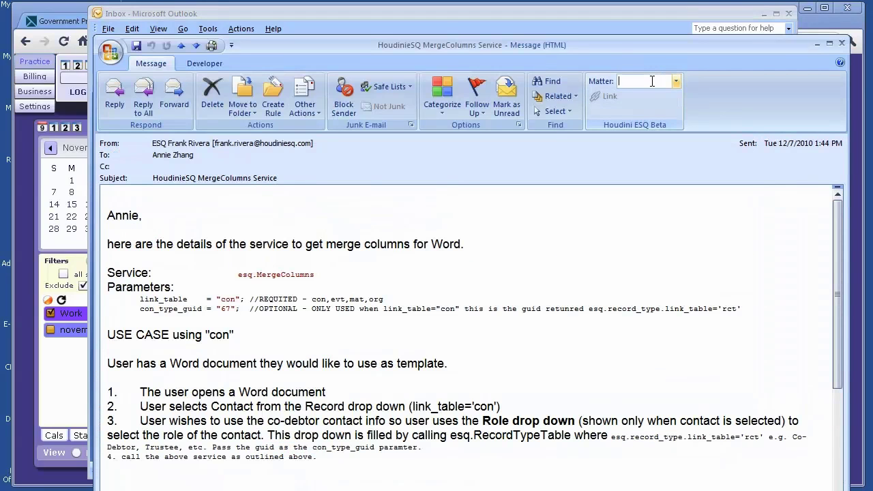
{"action": "type", "text": "Old Jean - SSDI"}
{"action": "key", "text": "Return"}
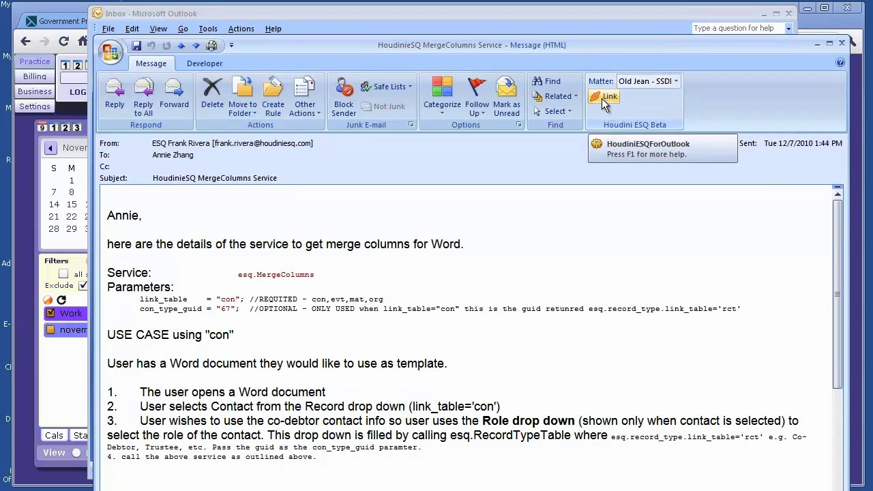
{"action": "left_click", "coordinate": [602, 98]}
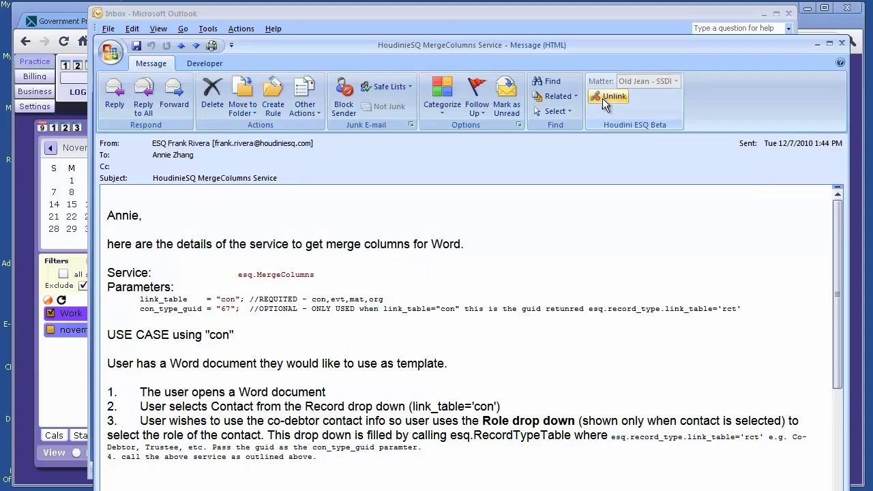
{"action": "left_click", "coordinate": [842, 43]}
{"action": "left_click", "coordinate": [170, 234]}
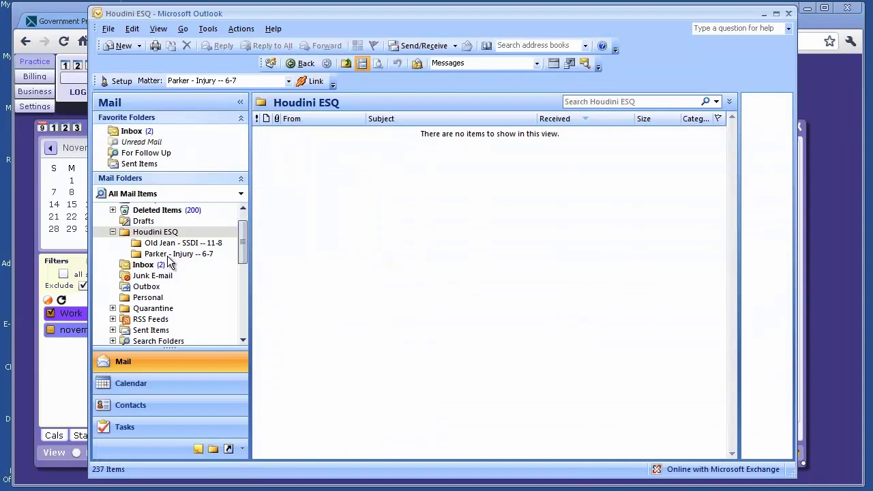
Drag the Buy.com Alert email into the Old Jean - SSDI -- 11-8 folder, now showing two emails
{"action": "left_click", "coordinate": [172, 255]}
{"action": "left_click", "coordinate": [174, 243]}
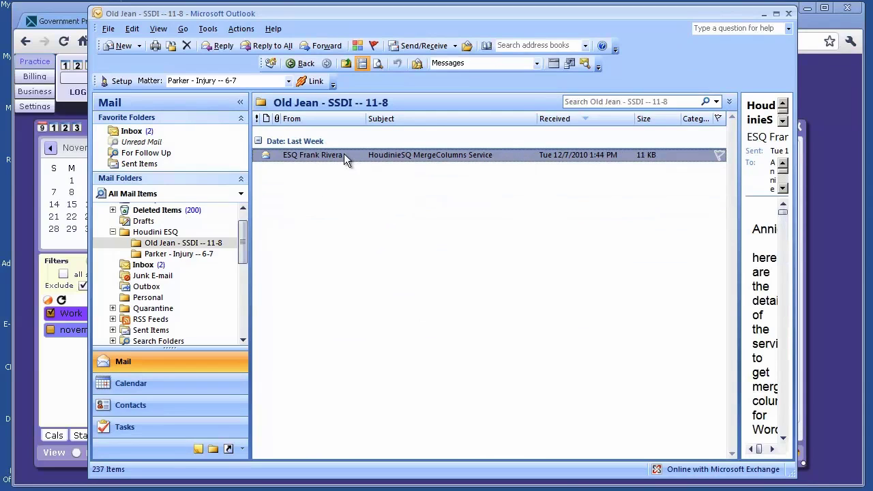
{"action": "left_click", "coordinate": [149, 267]}
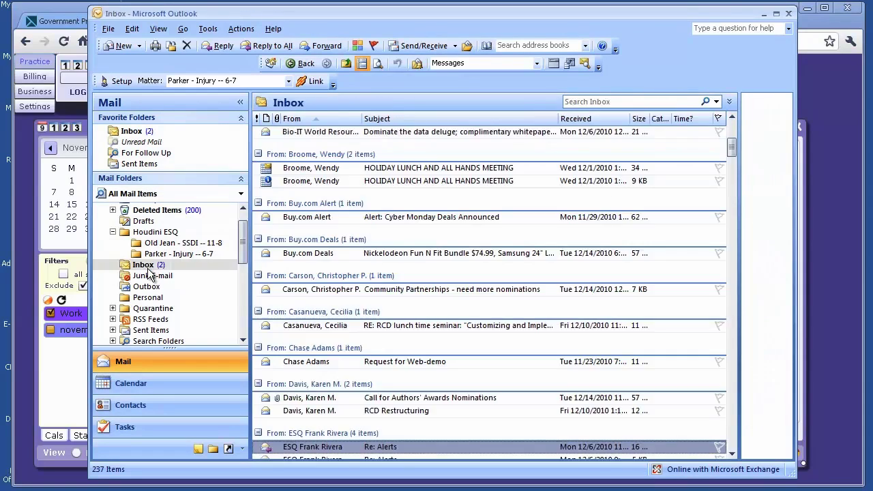
{"action": "left_click", "coordinate": [329, 220]}
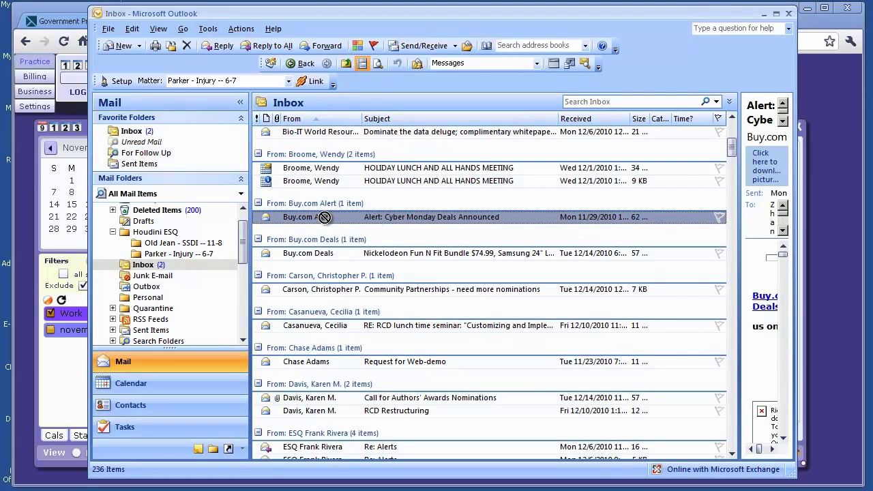
{"action": "scroll", "coordinate": [210, 237], "scroll_direction": "up", "scroll_amount": 1}
{"action": "left_click_drag", "start_coordinate": [211, 237], "coordinate": [203, 252]}
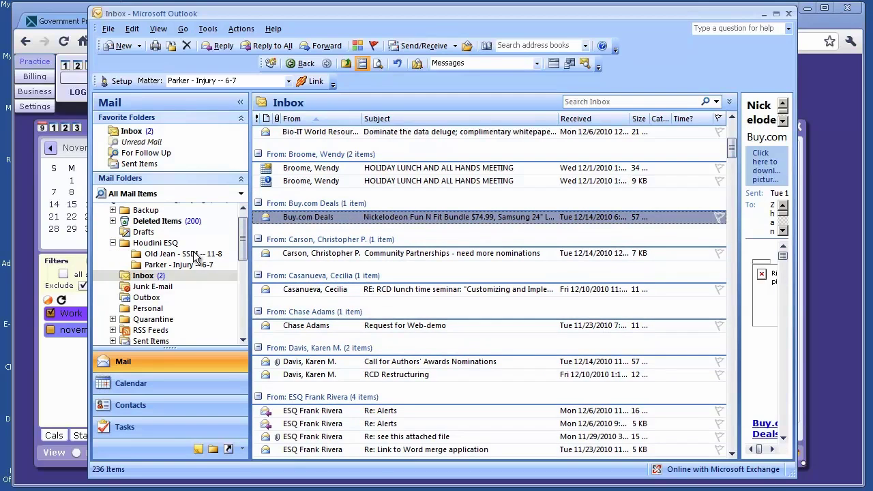
{"action": "left_click", "coordinate": [197, 254]}
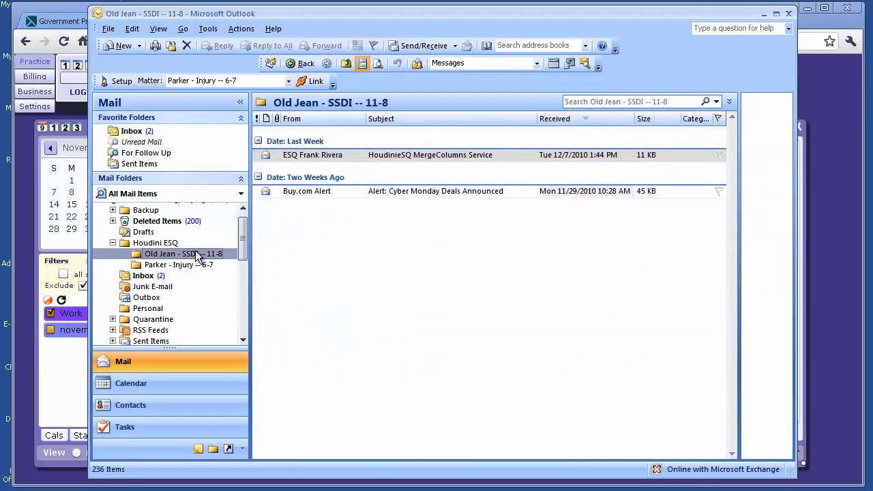
{"action": "double_click", "coordinate": [326, 191]}
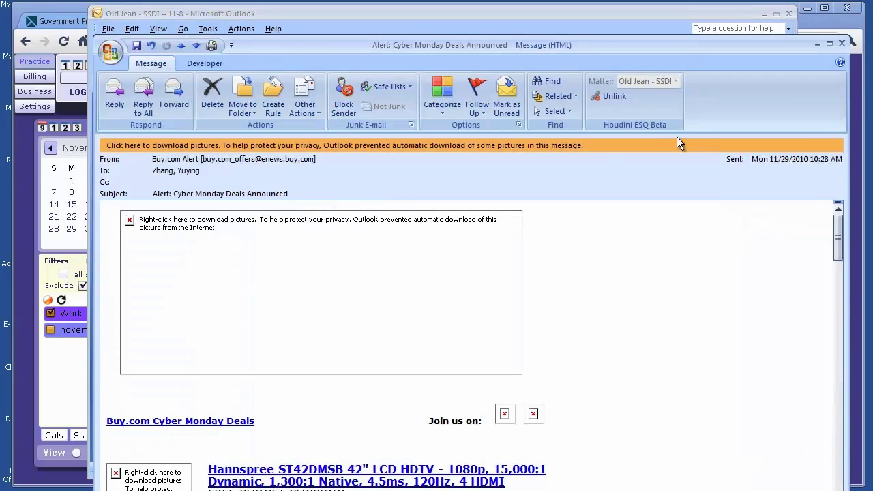
{"action": "left_click_drag", "start_coordinate": [612, 44], "coordinate": [610, 62]}
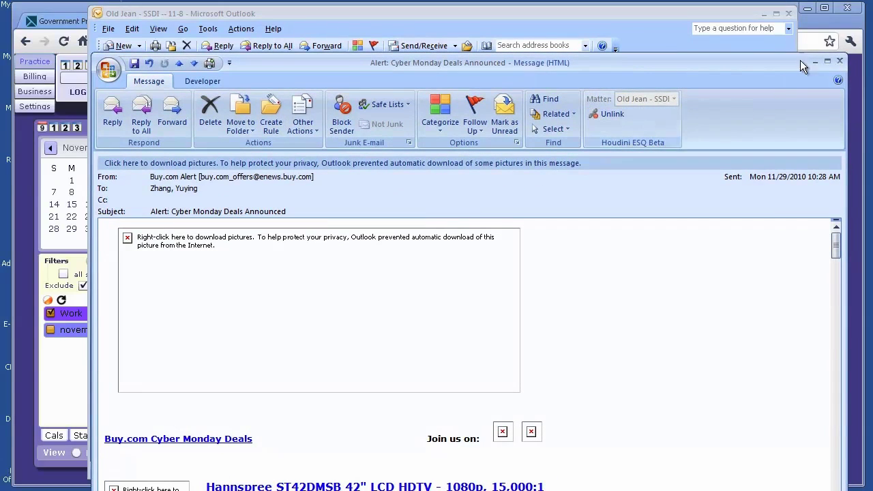
{"action": "left_click", "coordinate": [842, 60]}
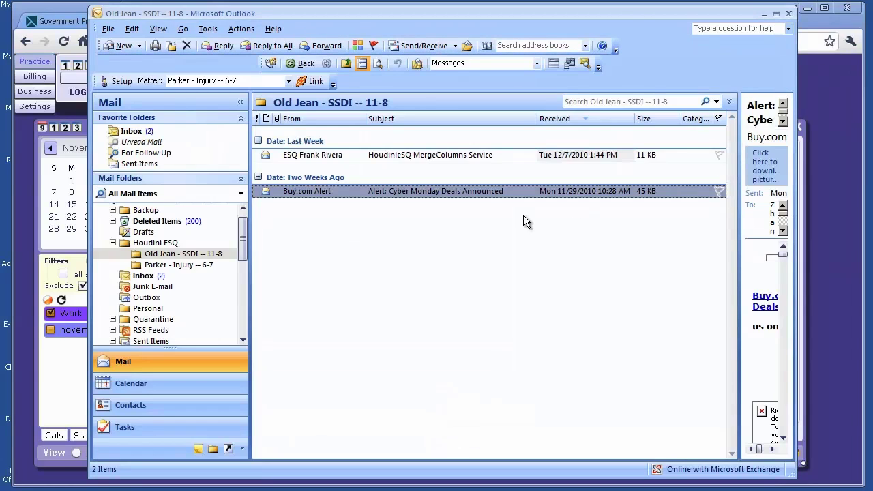